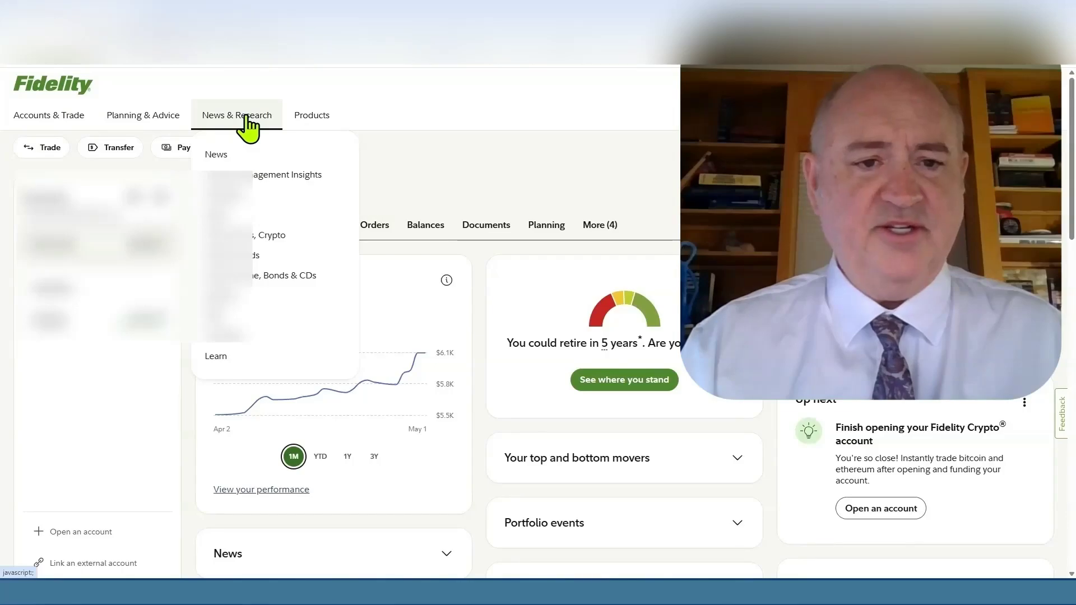
Go to the Stocks, ETFs, Crypto research page and open its screener tools
left_click(247, 252)
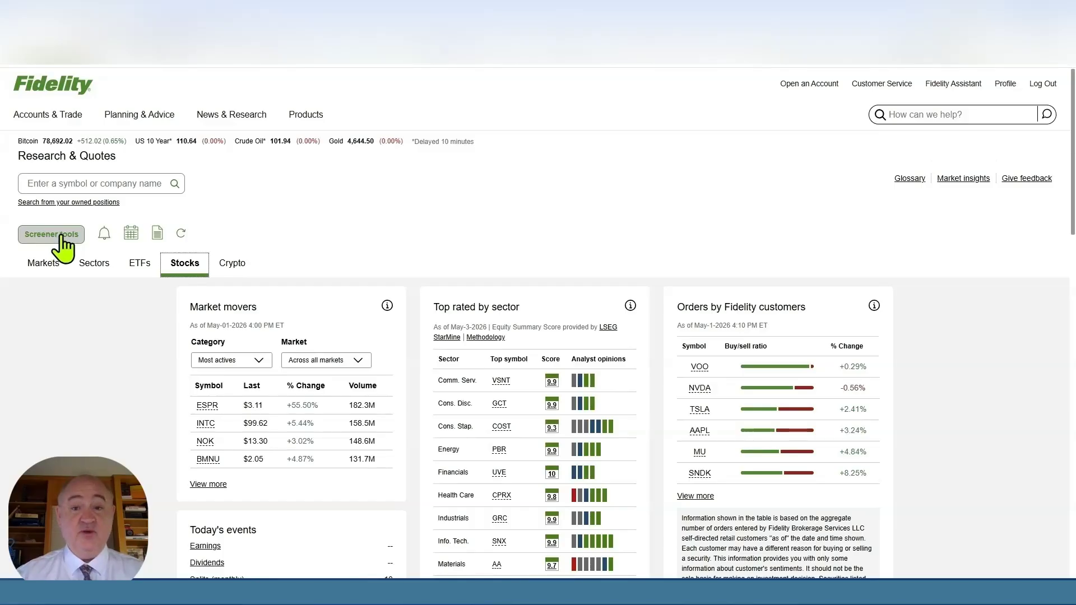
left_click(62, 236)
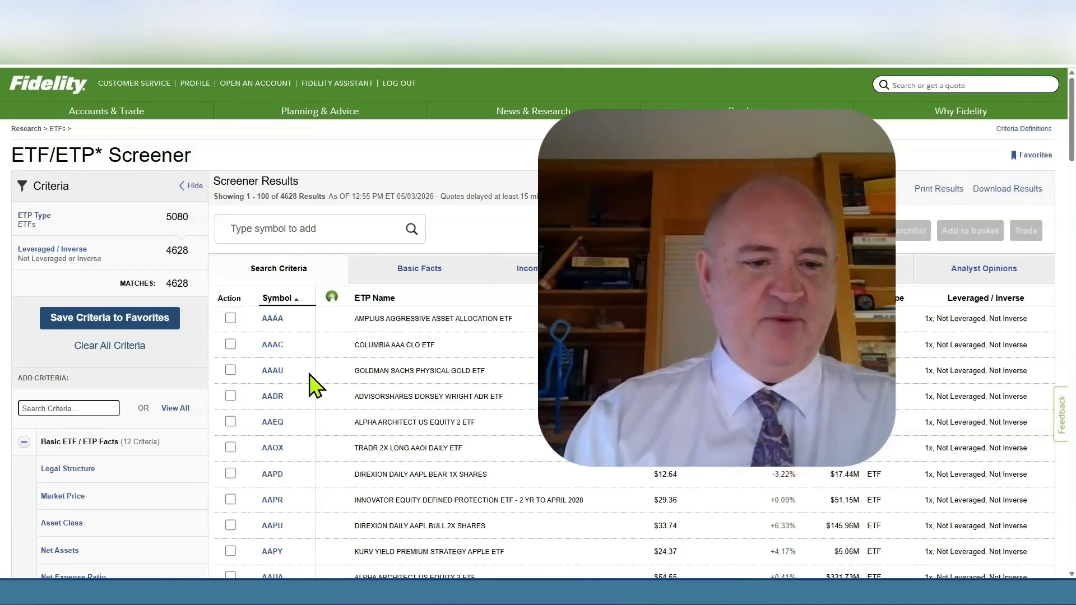
Filter the ETF screener to the Taxable Bond and Municipal Bond asset classes with an inception date of 41 to 7 years
left_click(62, 523)
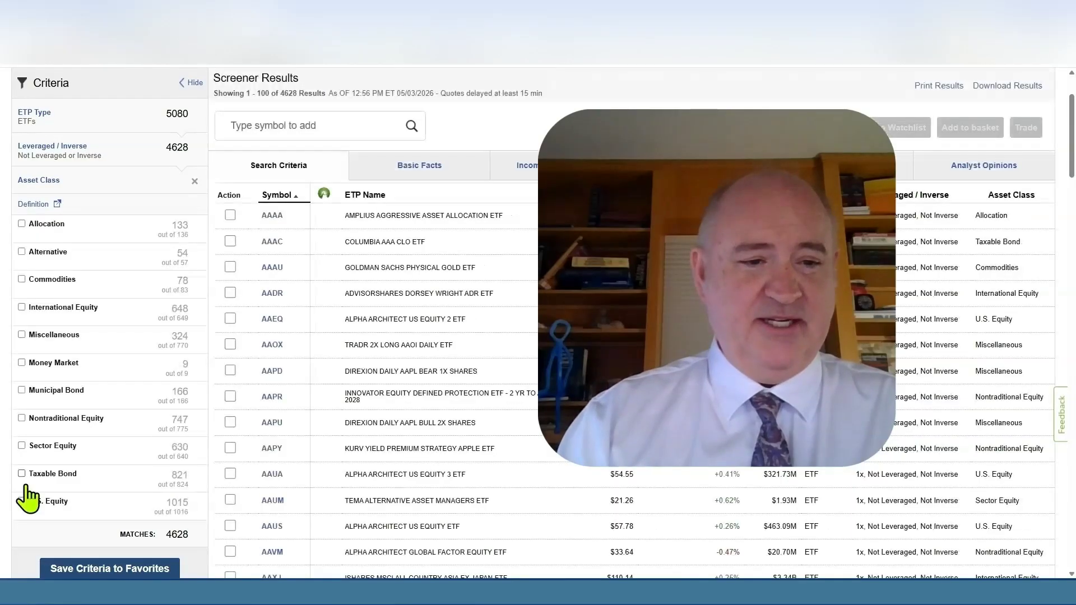
left_click(22, 476)
left_click(22, 391)
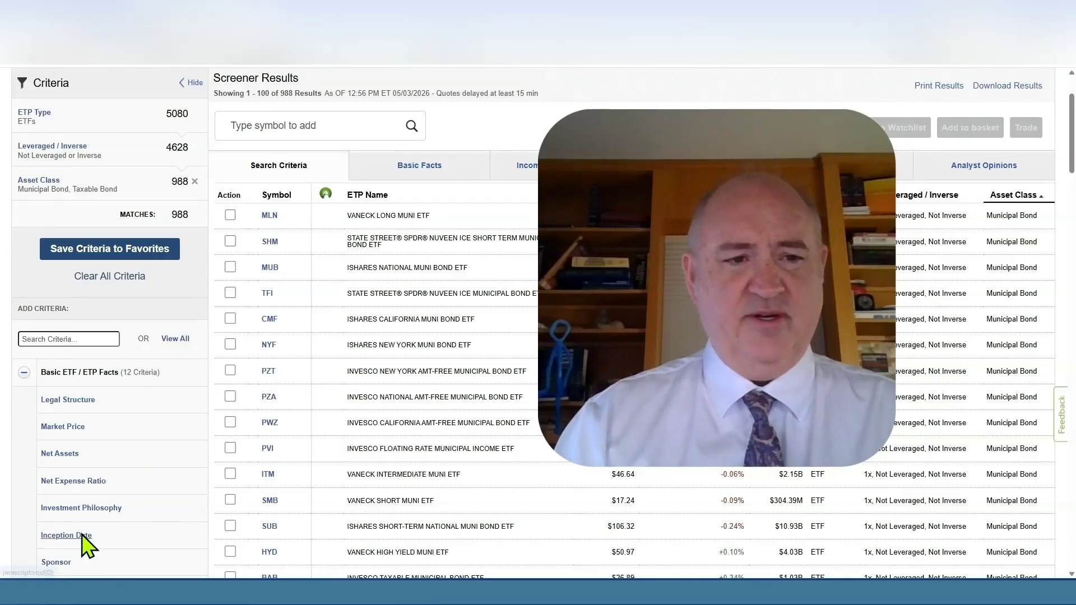
left_click(66, 536)
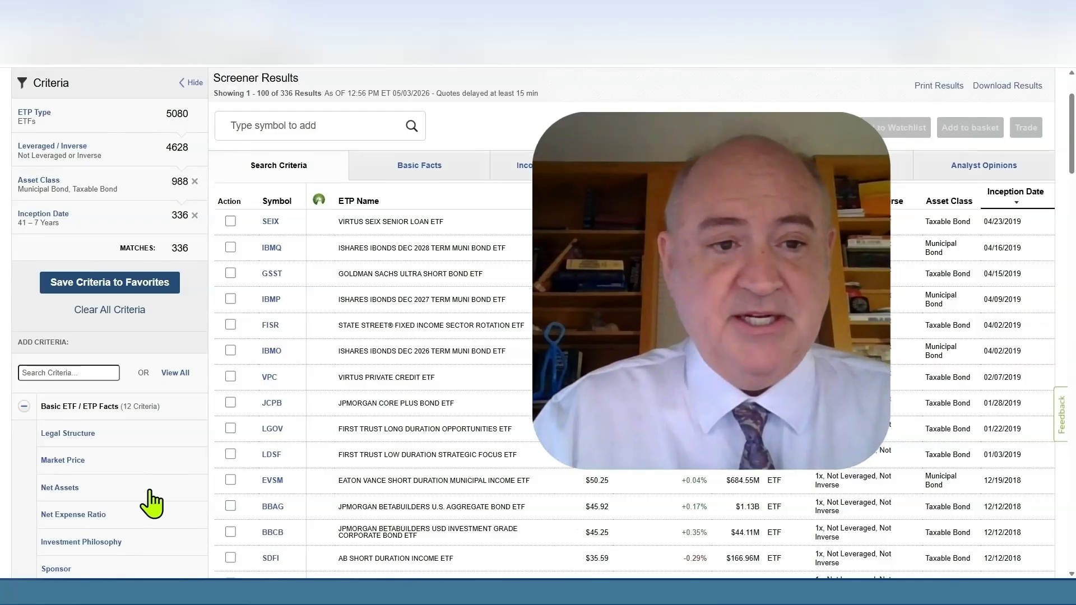
Add a Net Assets criterion with a minimum of $2.00B
scroll(167, 302, "down", 3)
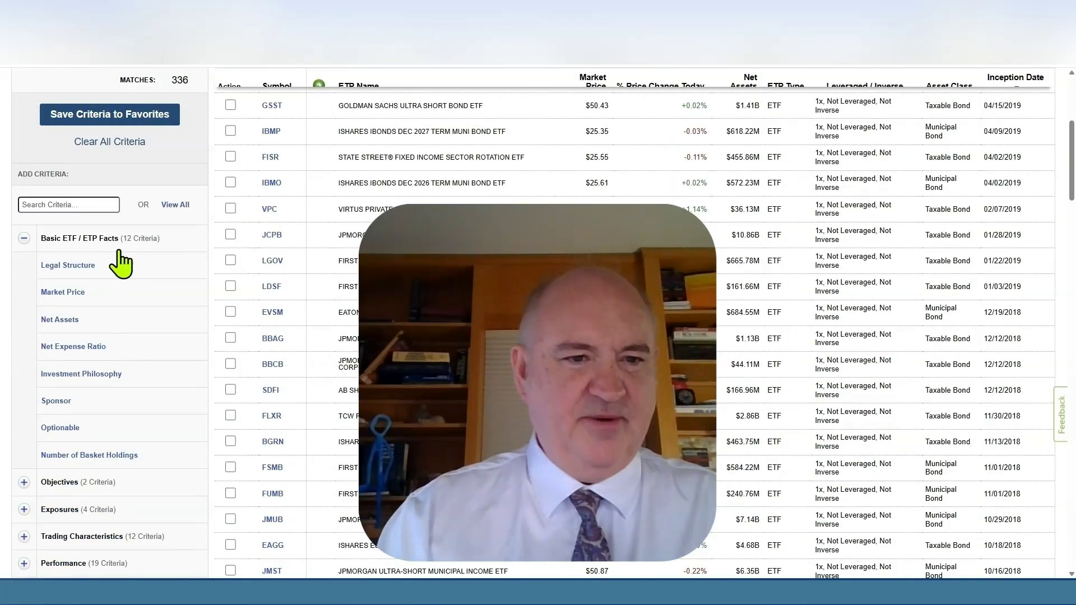
left_click(61, 320)
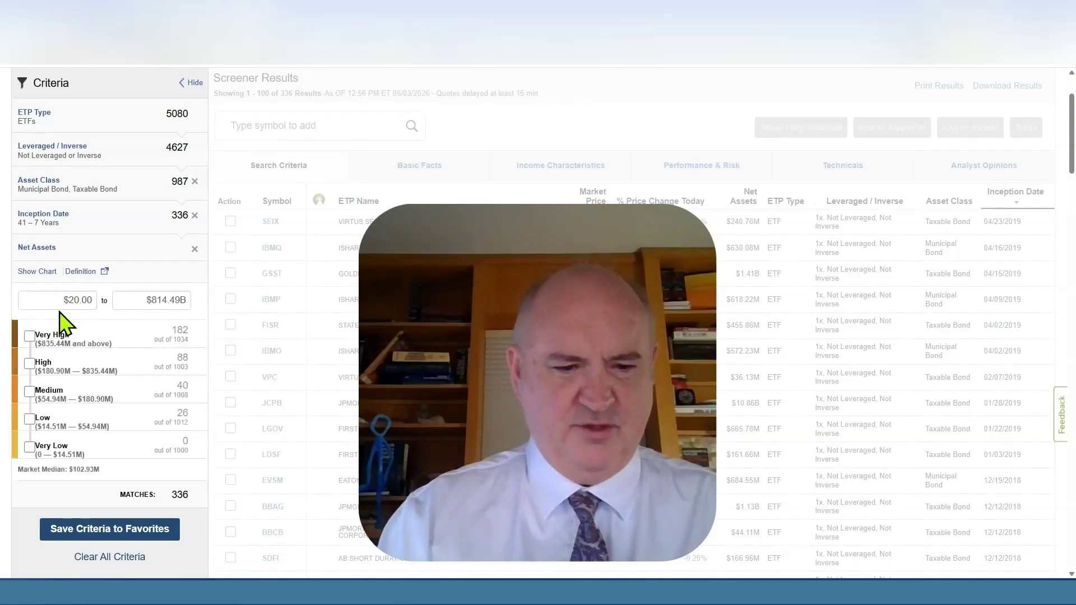
left_click(60, 297)
type("2B")
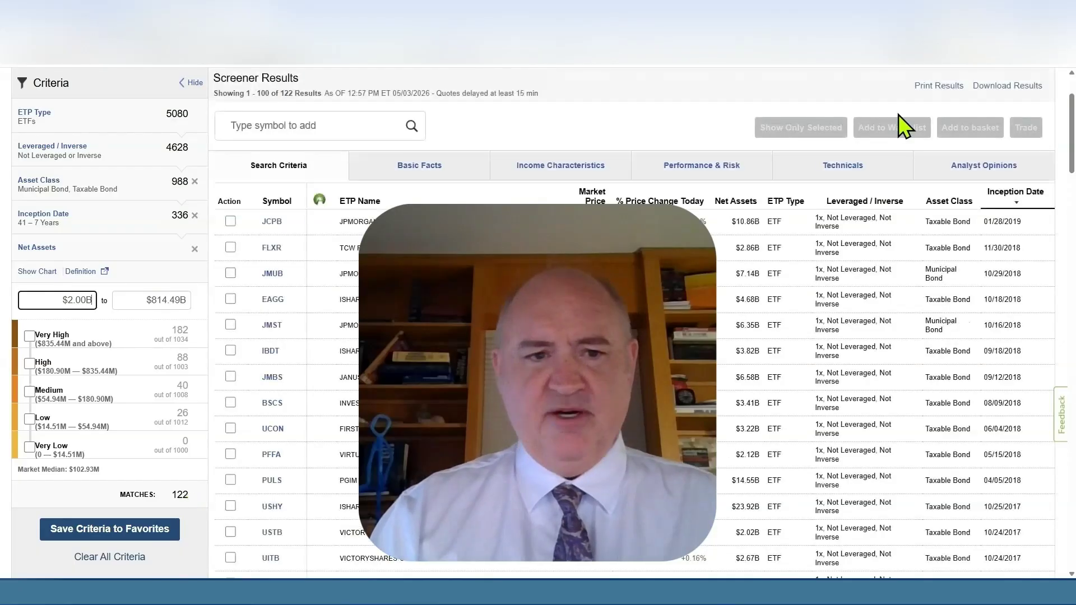
Sort the screener results by symbol and download them
left_click(283, 206)
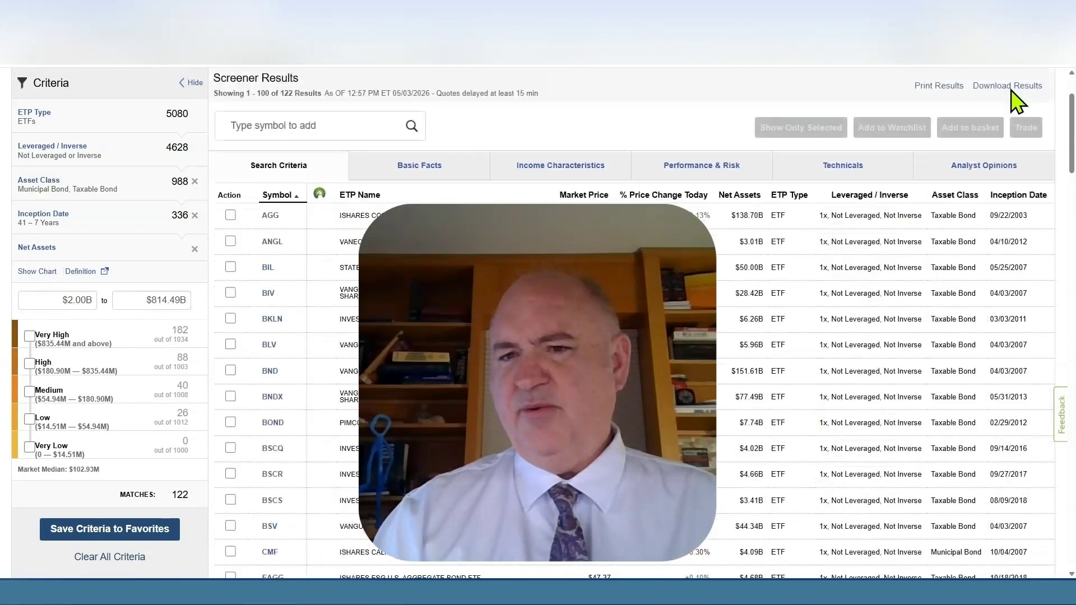
left_click(1014, 86)
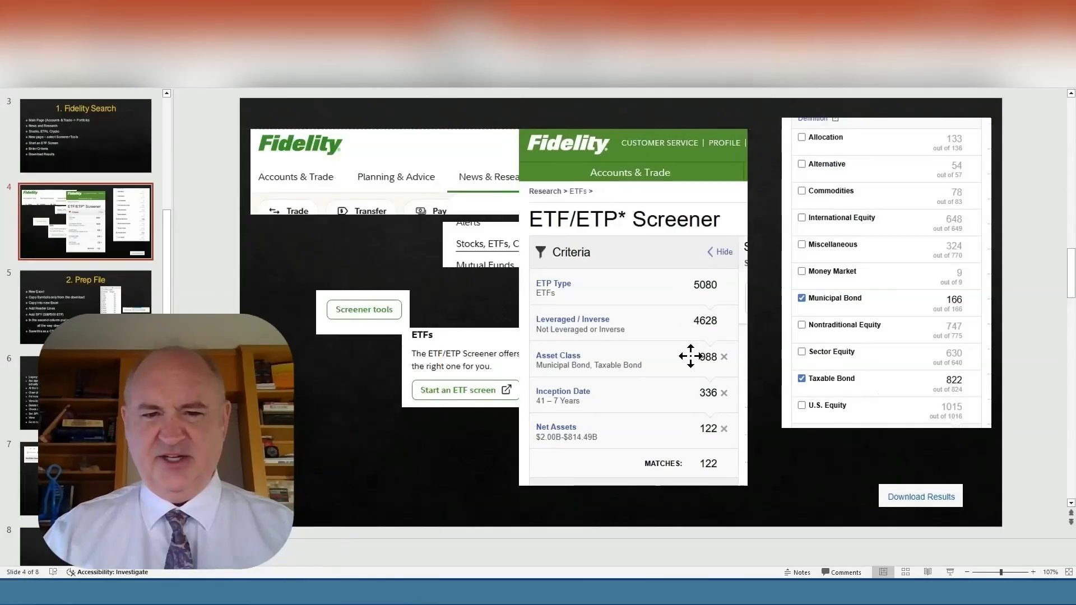
Switch to PowerPoint and rearrange slide 4's screenshots so the screener criteria image no longer covers the research menu and ETF screen snippets
left_click_drag(690, 356, 730, 355)
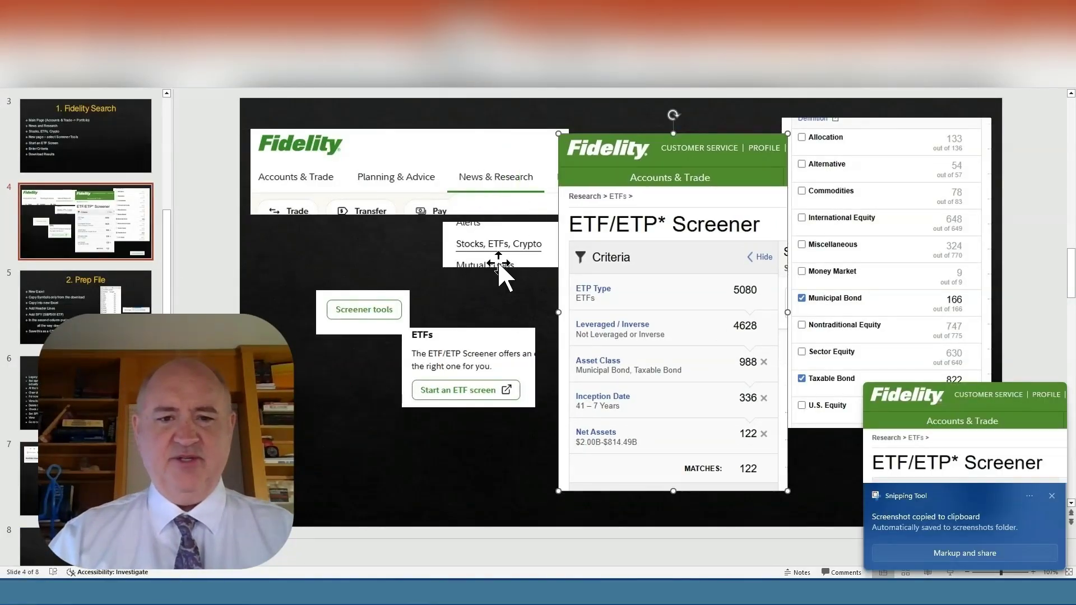
left_click_drag(505, 244, 493, 248)
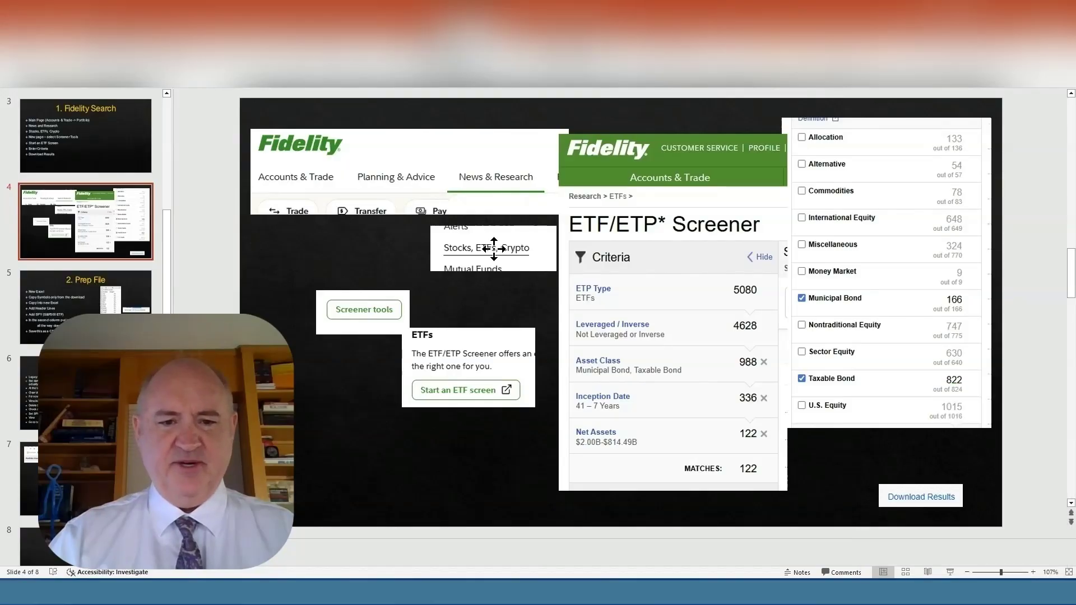
left_click_drag(344, 308, 338, 308)
left_click_drag(475, 396, 482, 399)
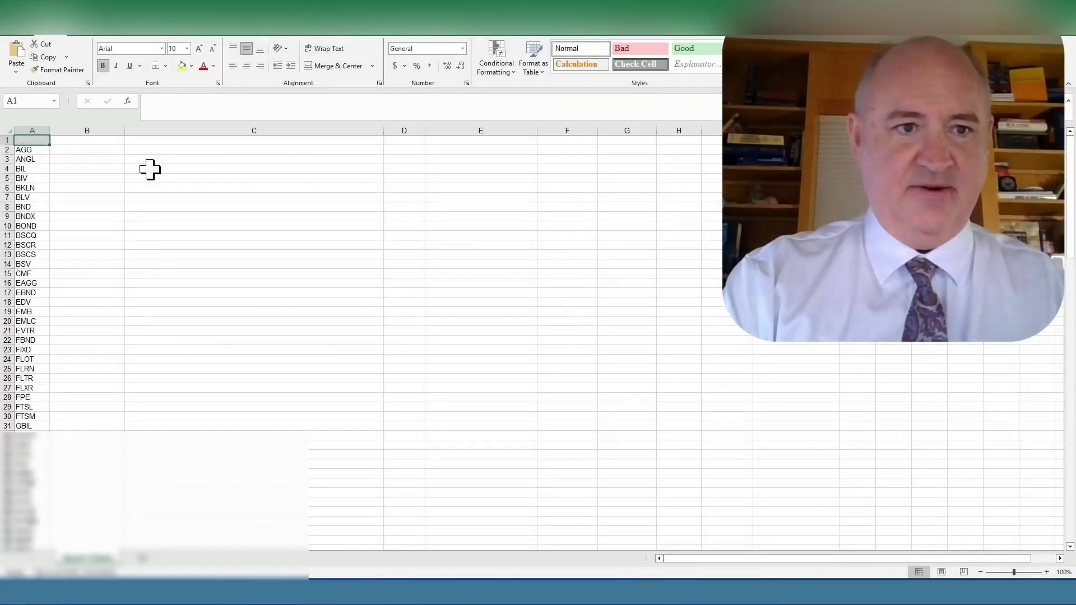
In the Excel symbol list, insert a row above AGG and enter spy in cell A2
left_click(3, 149)
key("ctrl+shift+plus")
left_click(40, 151)
type("s")
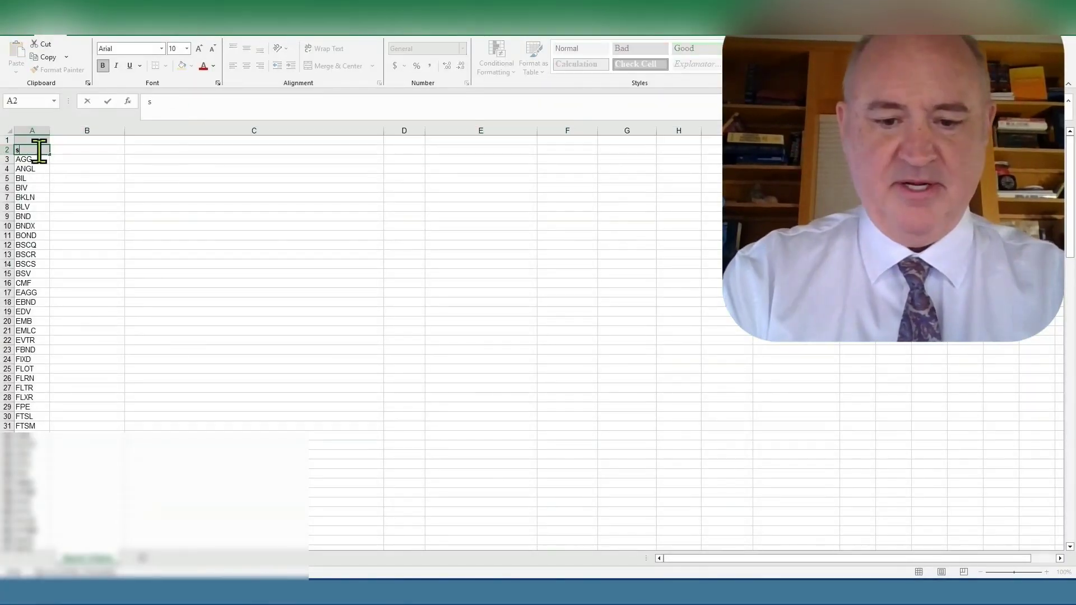
type("py")
left_click(87, 206)
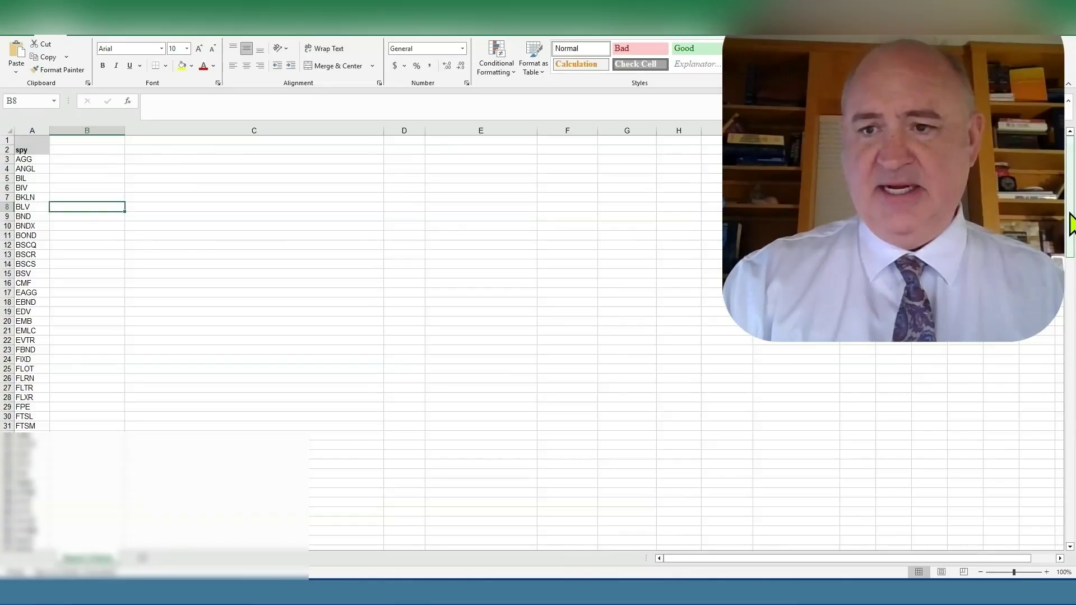
Clear the disclaimer text below the symbol list, starting from row 127
left_click(1070, 496)
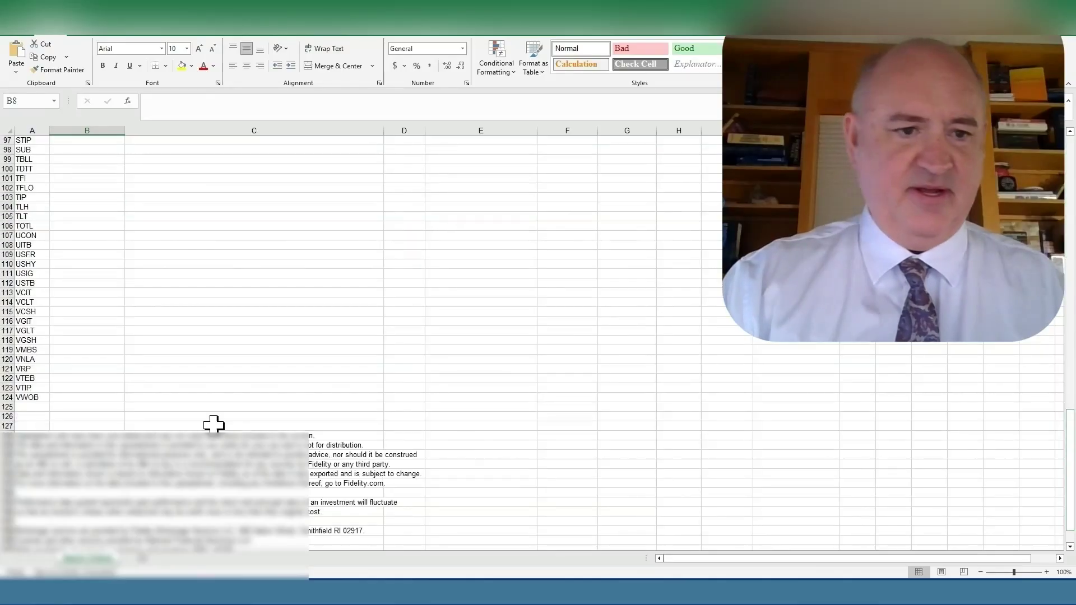
left_click_drag(3, 426, 6, 550)
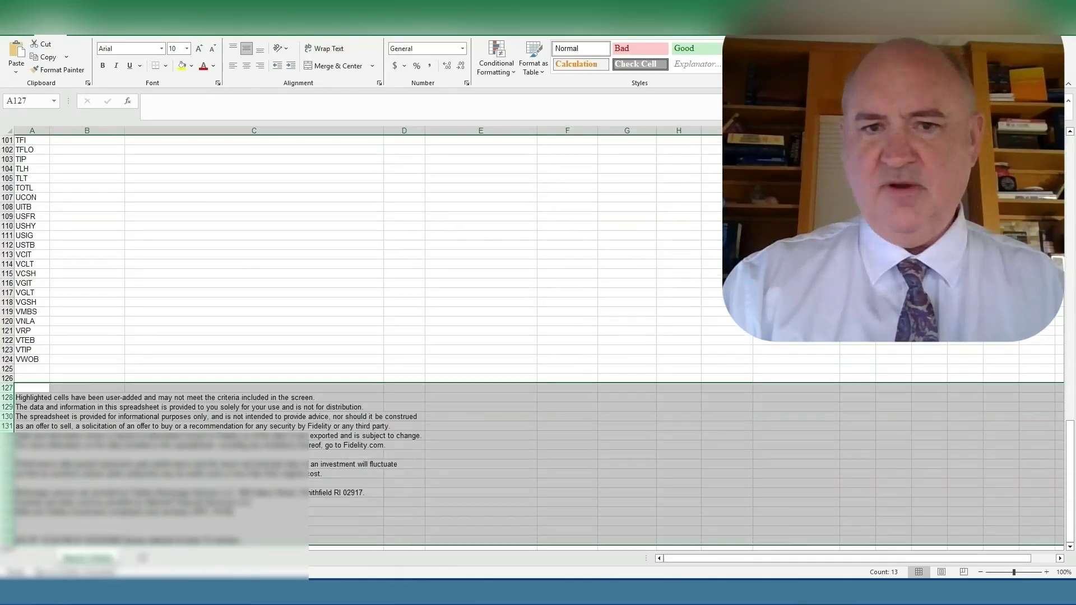
key("Delete")
Enter 1 in cell B124 beside the last symbol, VWOB
left_click(94, 361)
type("1")
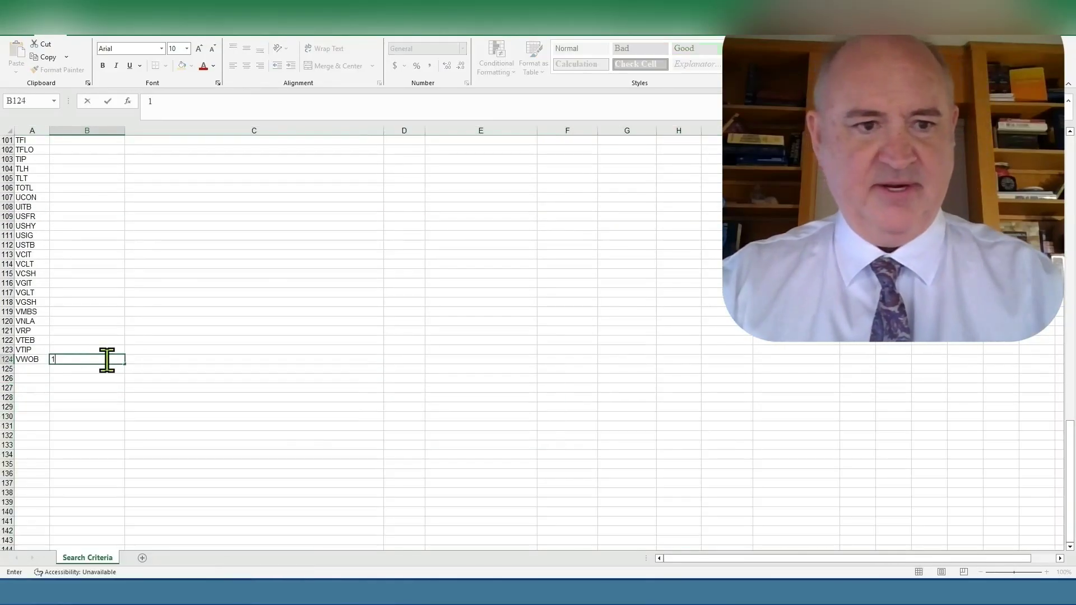
left_click(130, 351)
Copy the 1 in B124 into every column B cell up to B2, beside spy
left_click(119, 362)
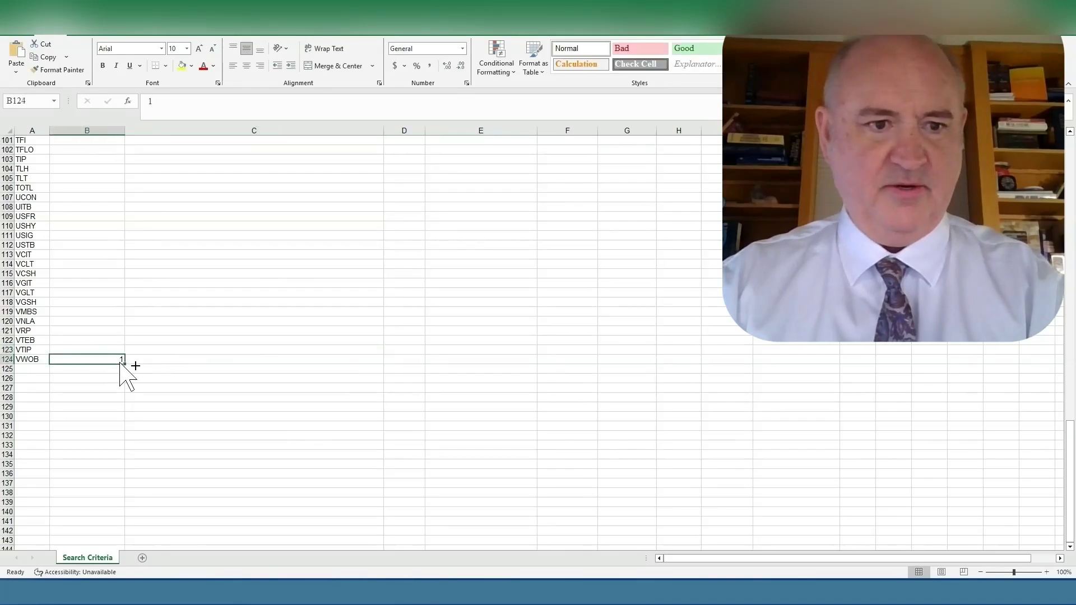
key("ctrl+c")
left_click_drag(1071, 466, 1072, 173)
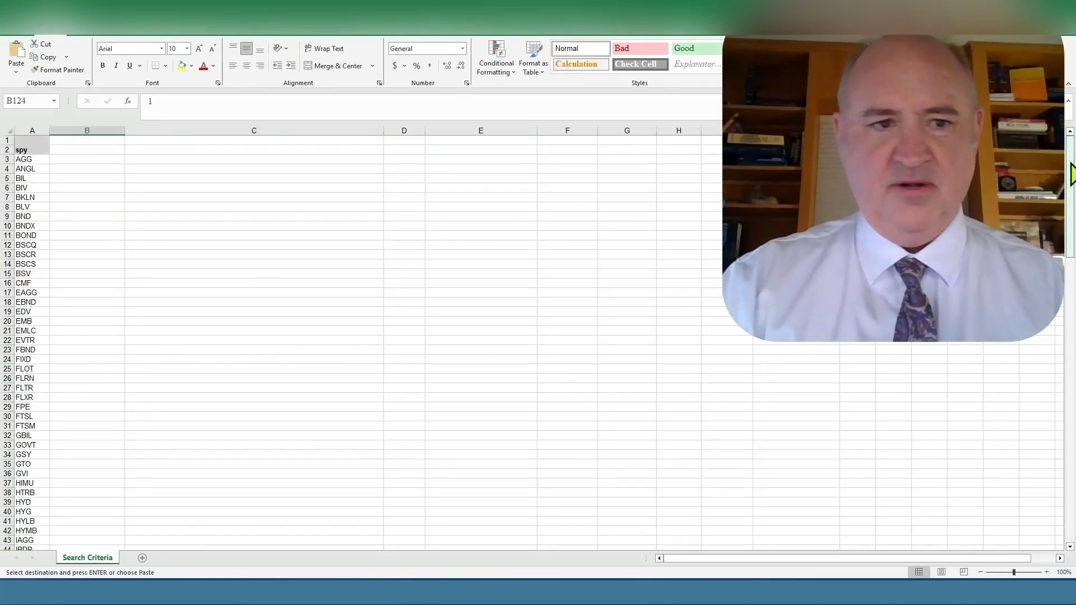
left_click(73, 149, "shift")
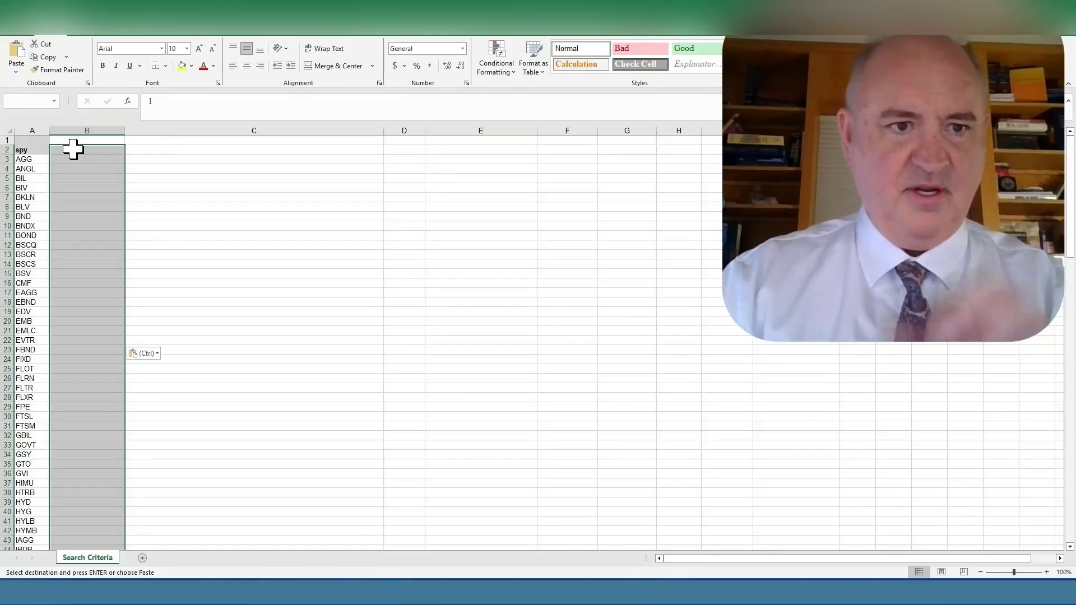
key("ctrl+v")
left_click_drag(1071, 443, 1071, 153)
left_click(402, 196)
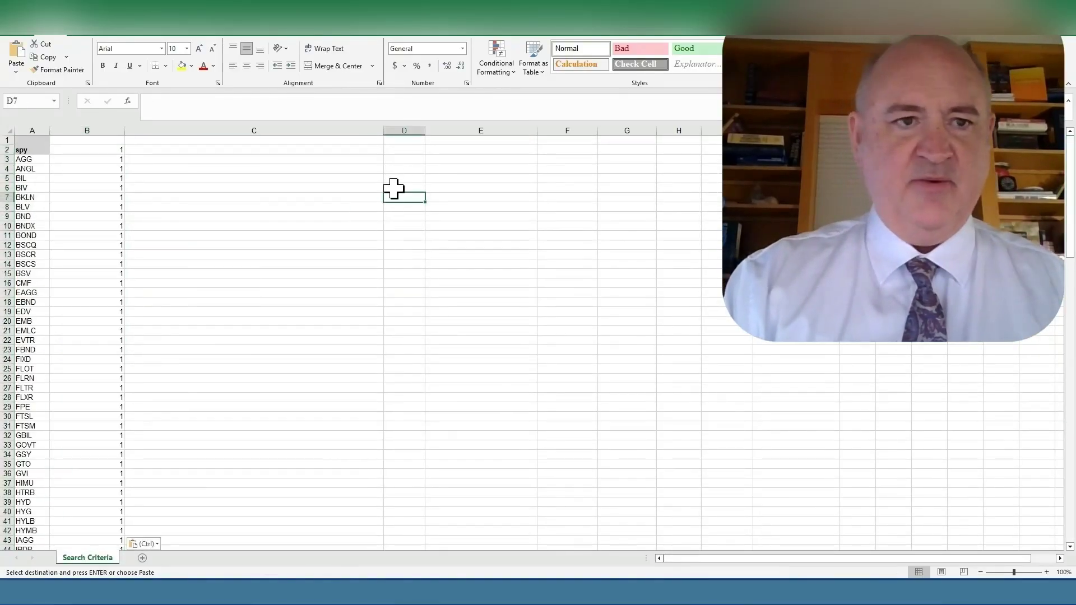
Start saving a copy of the workbook as Random in the May Bond Search folder and open the file type choices
left_click(23, 40)
left_click(35, 178)
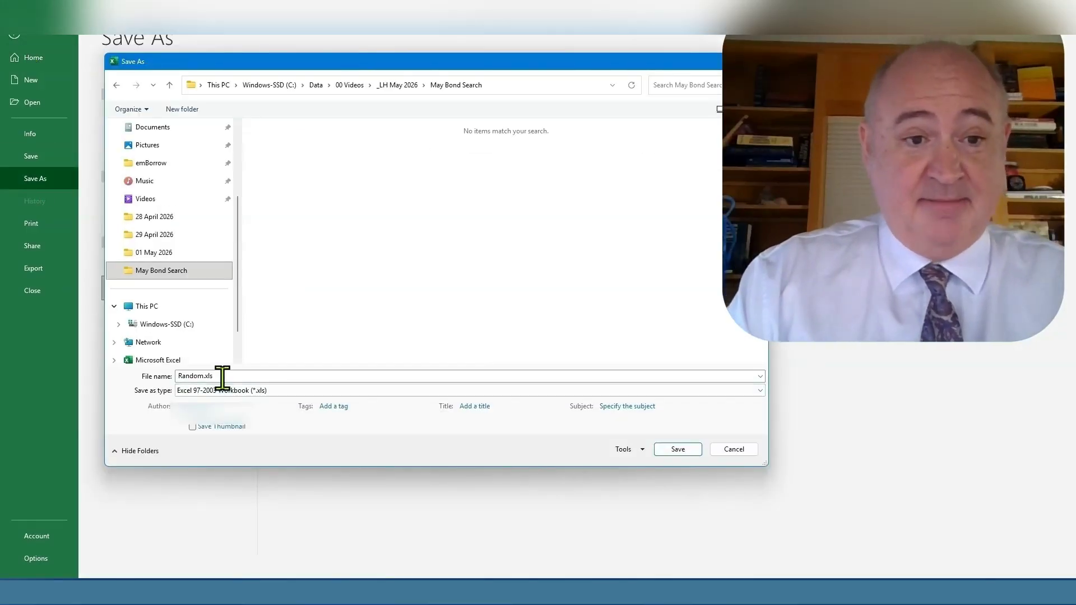
left_click(760, 391)
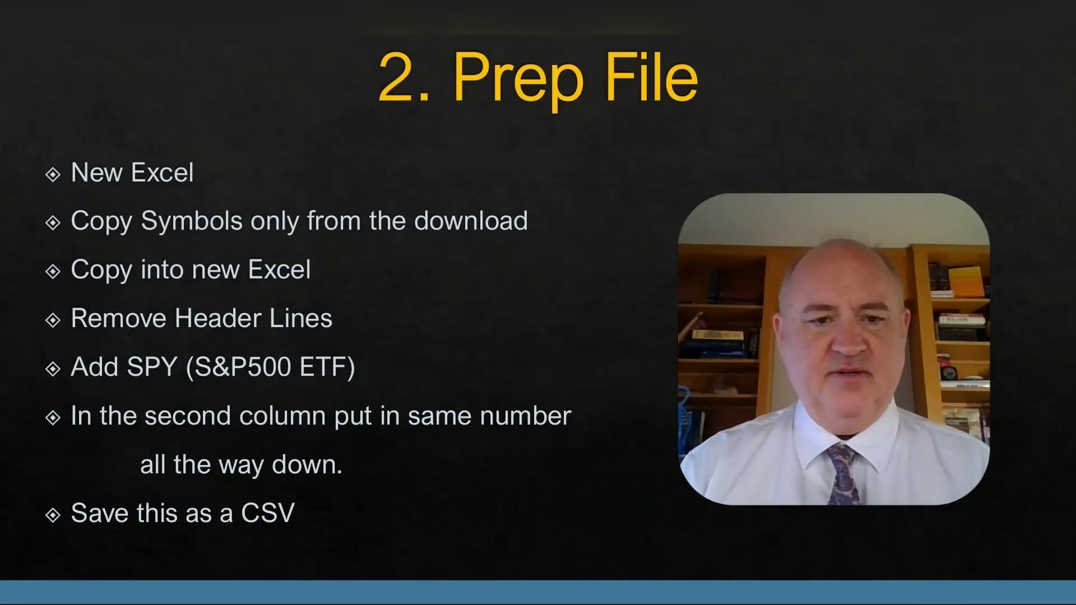
left_click(433, 496)
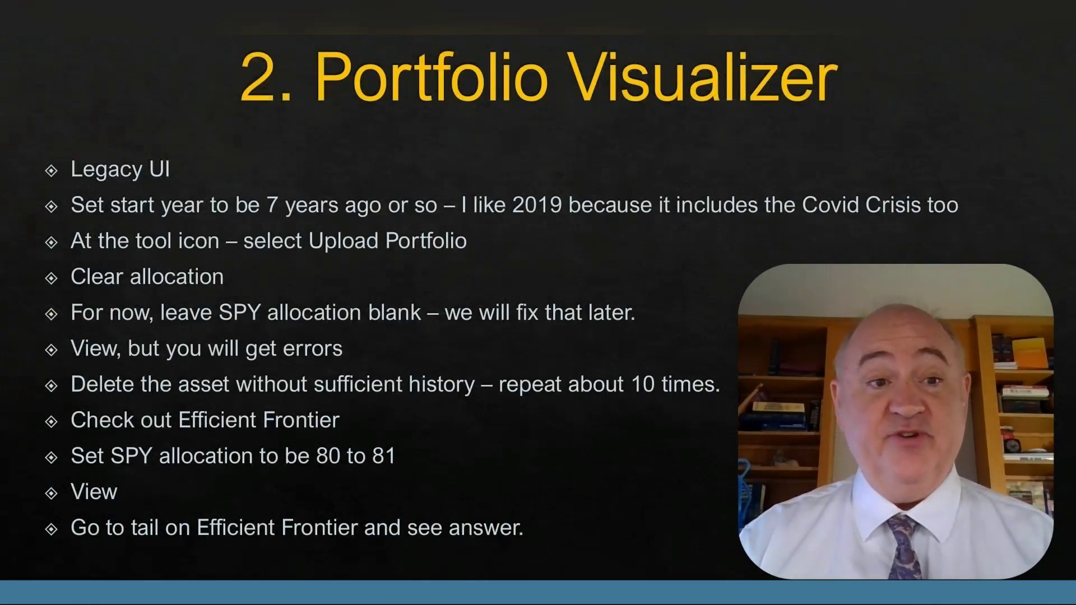